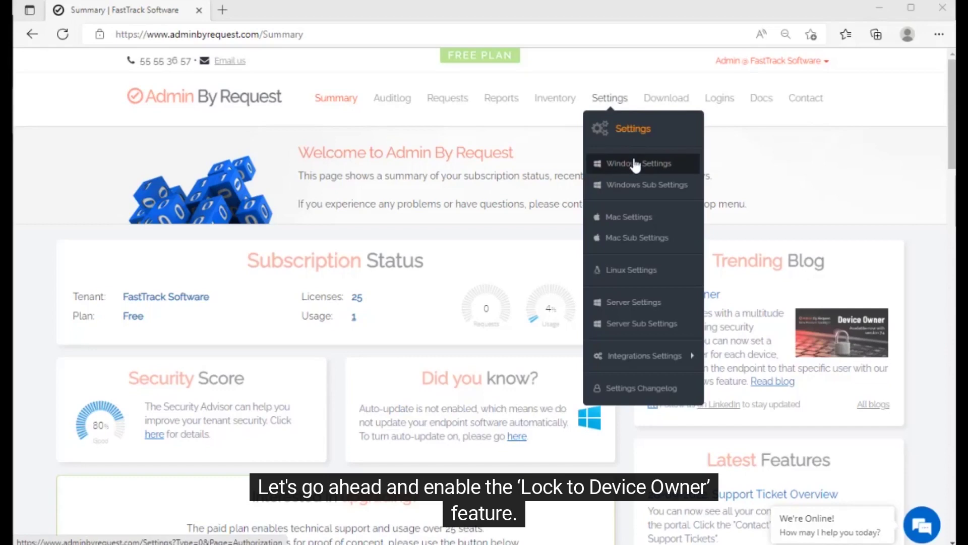
- Enable Lock device to owner under Windows Settings > Lockdown > OWNER and save, then go to the inventory
left_click(637, 166)
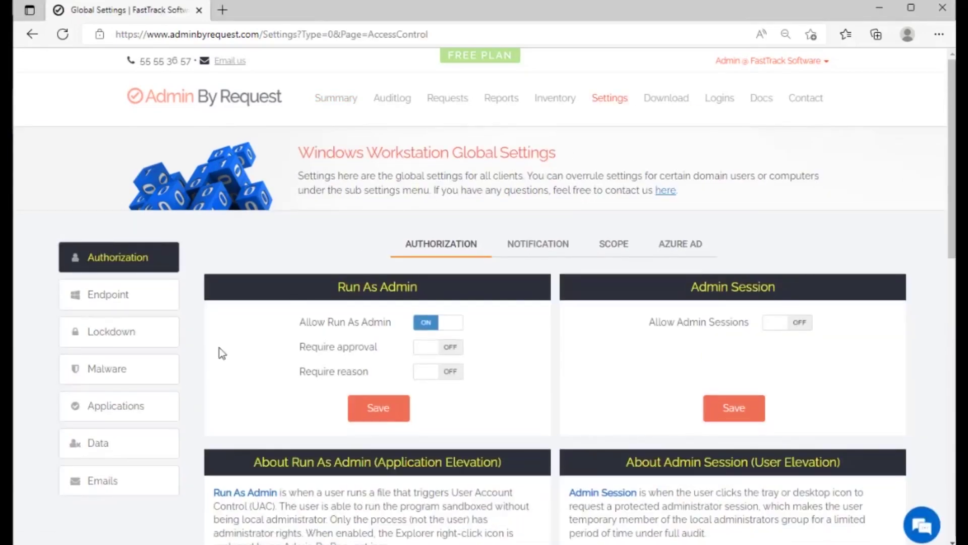
left_click(121, 335)
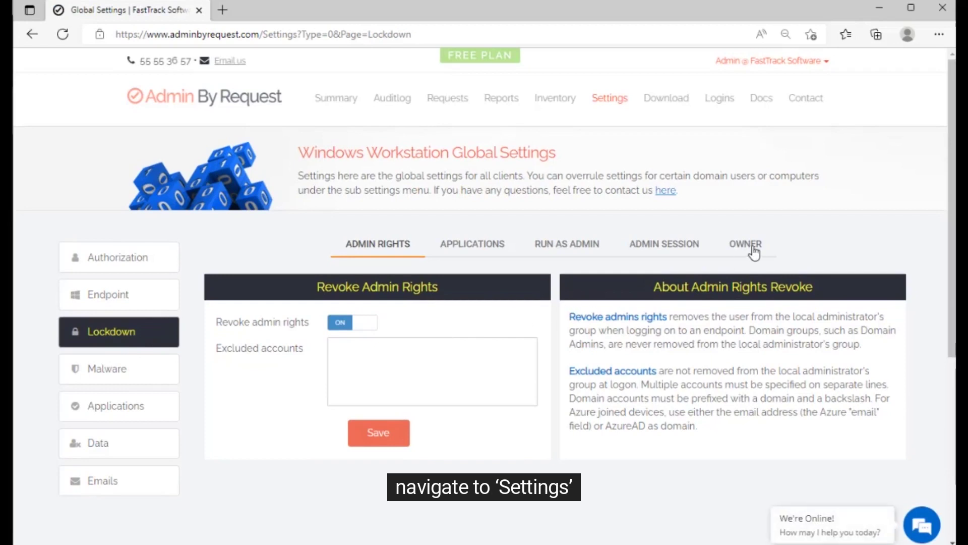
left_click(745, 245)
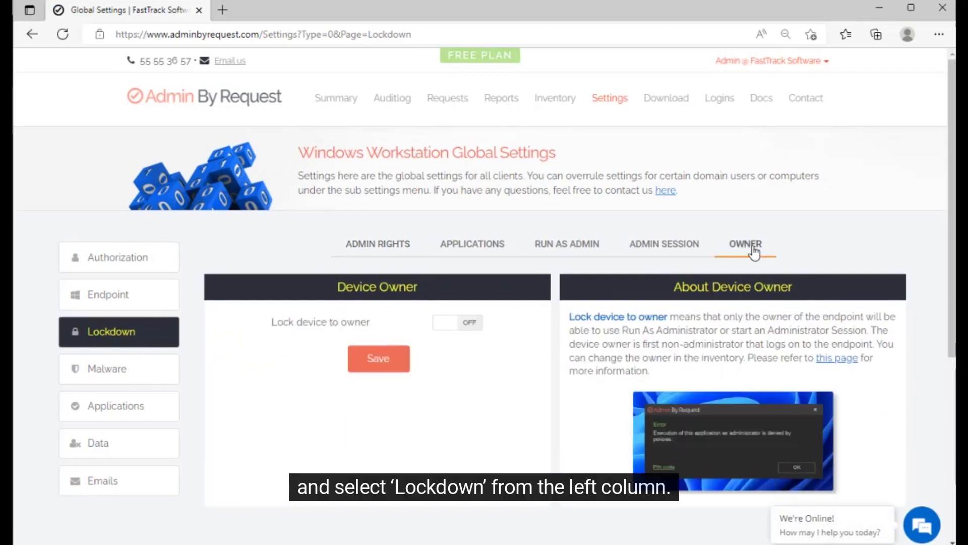
left_click(456, 325)
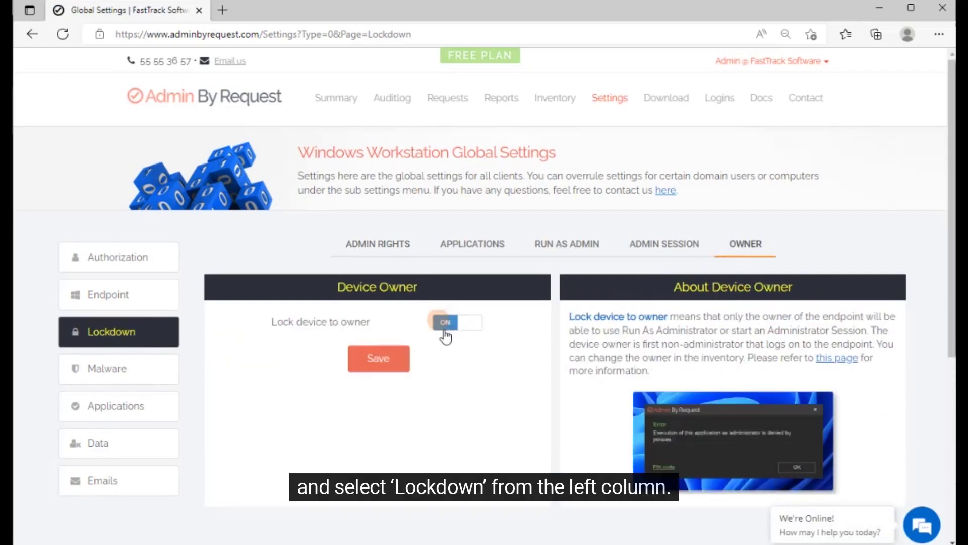
left_click(381, 368)
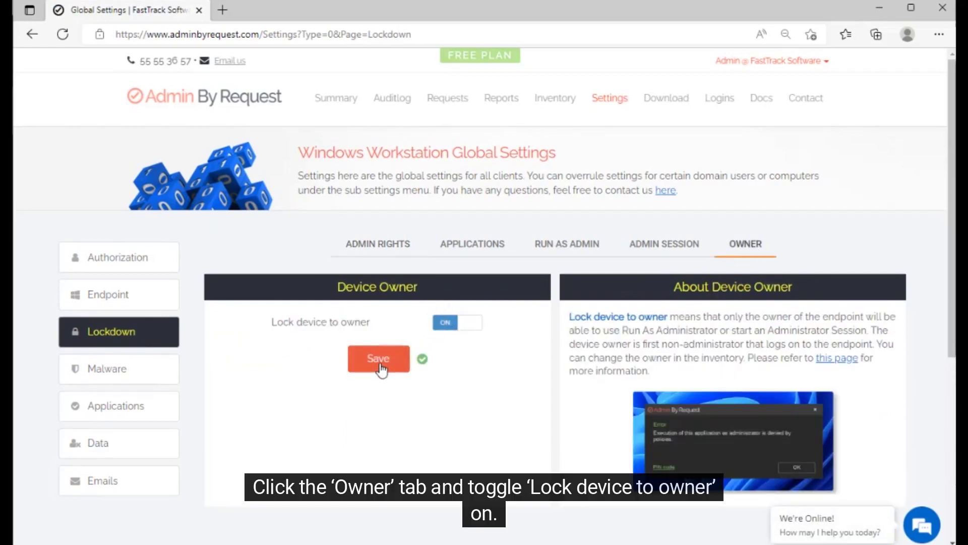
left_click(554, 99)
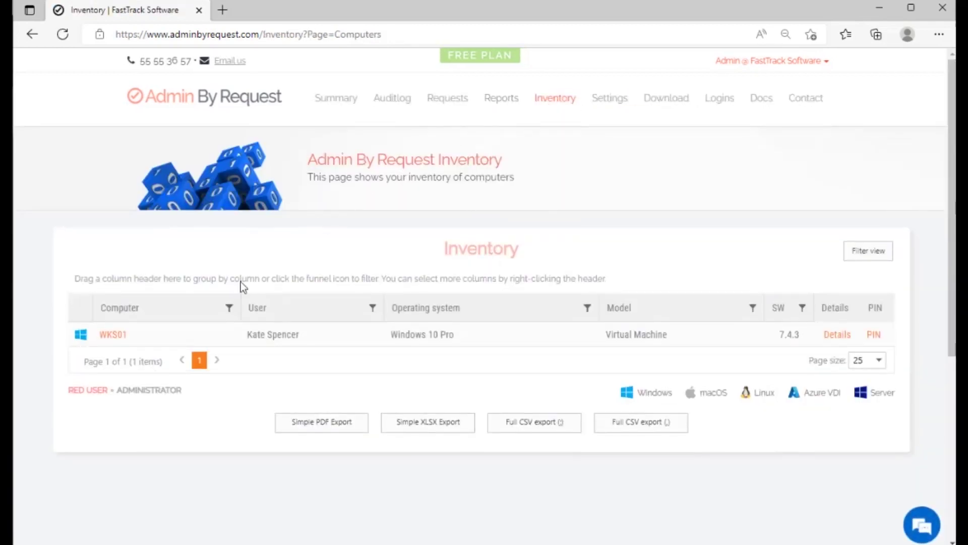
left_click(114, 335)
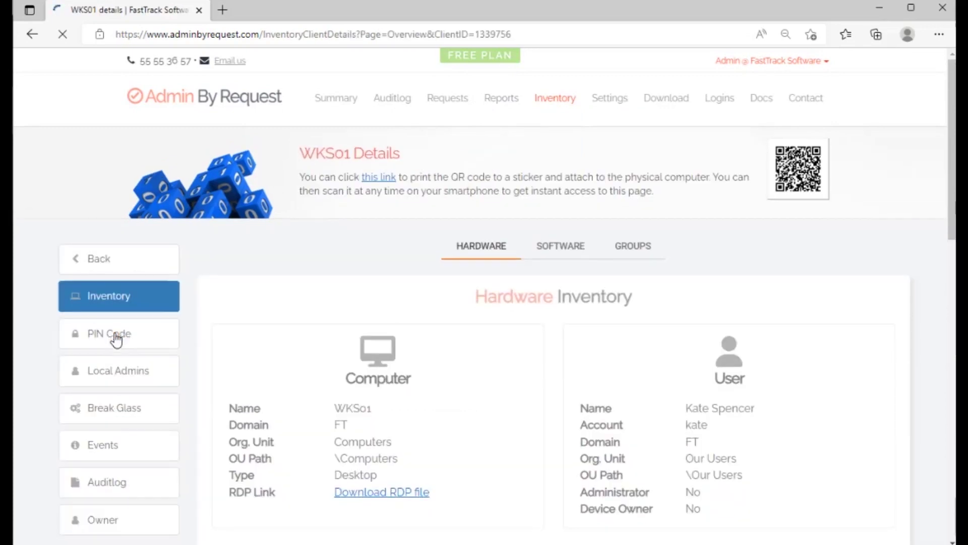
left_click(131, 529)
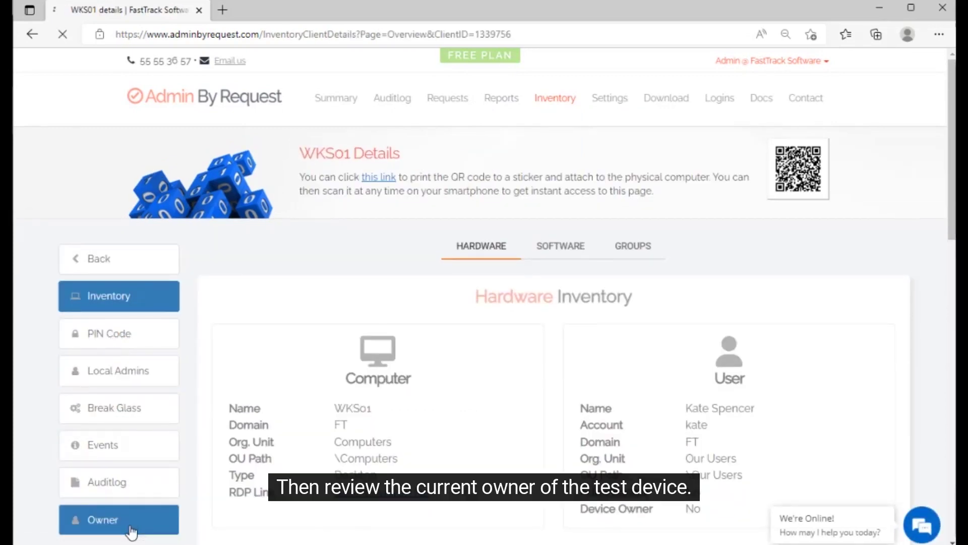
scroll(333, 469, "down", 1)
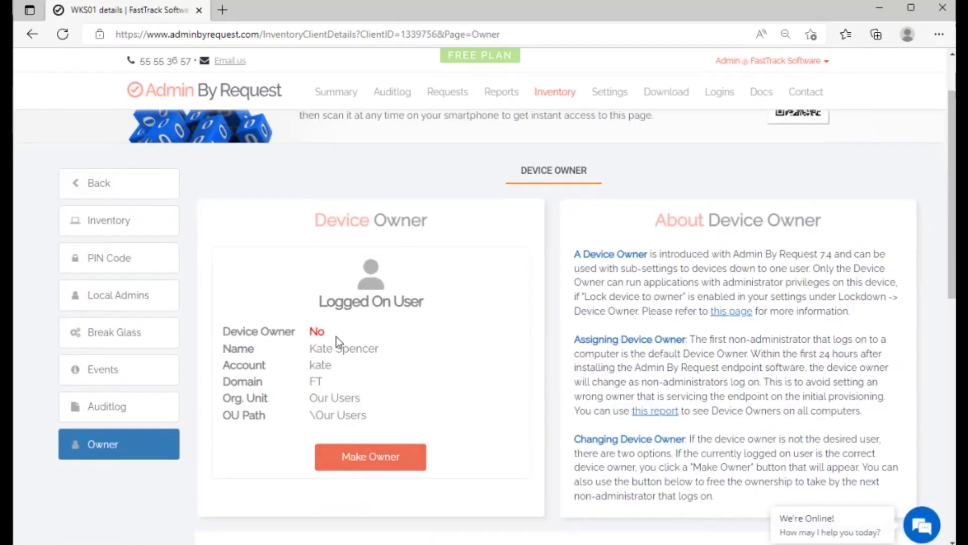
left_click_drag(337, 334, 302, 333)
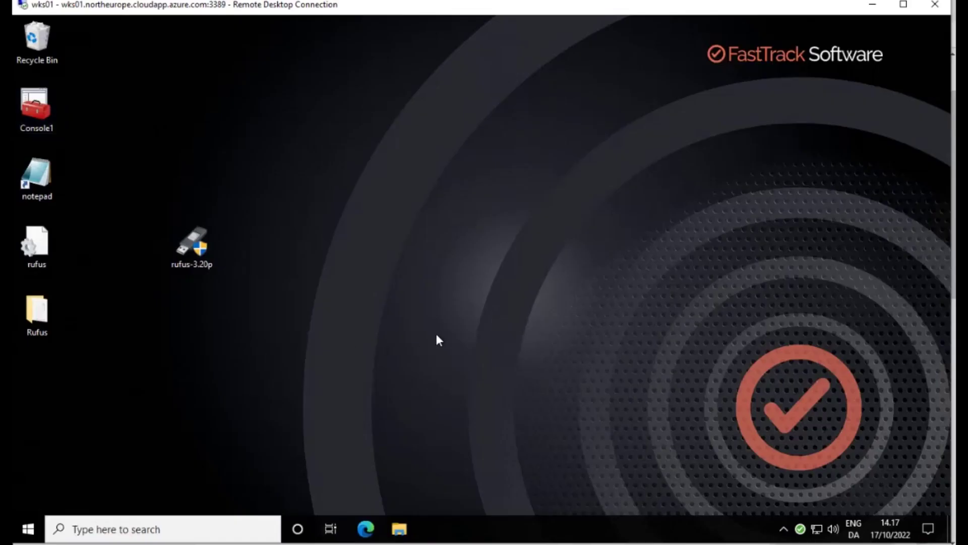
- Attempt to run rufus-3.20p elevated on WKS01 and acknowledge the Access denied notice
double_click(195, 254)
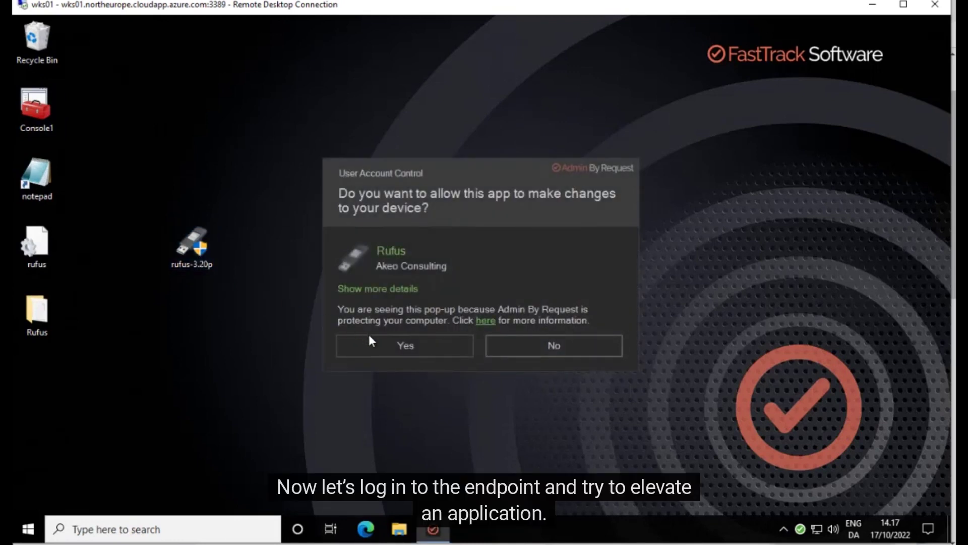
left_click(369, 344)
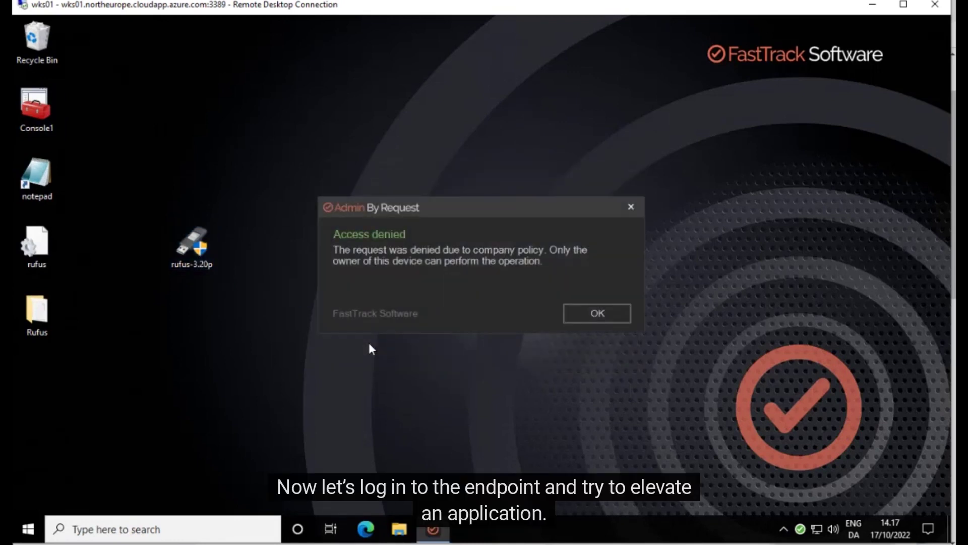
left_click(593, 313)
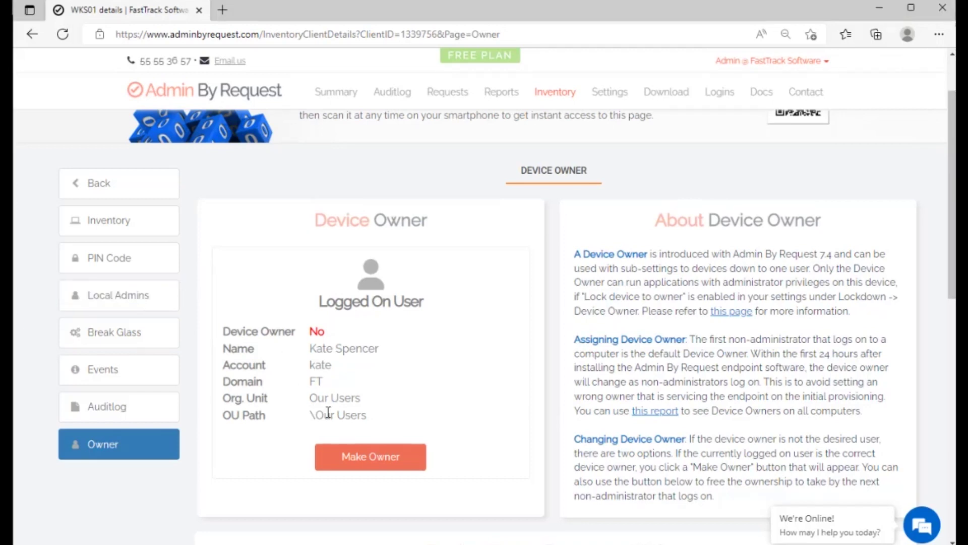
left_click(353, 468)
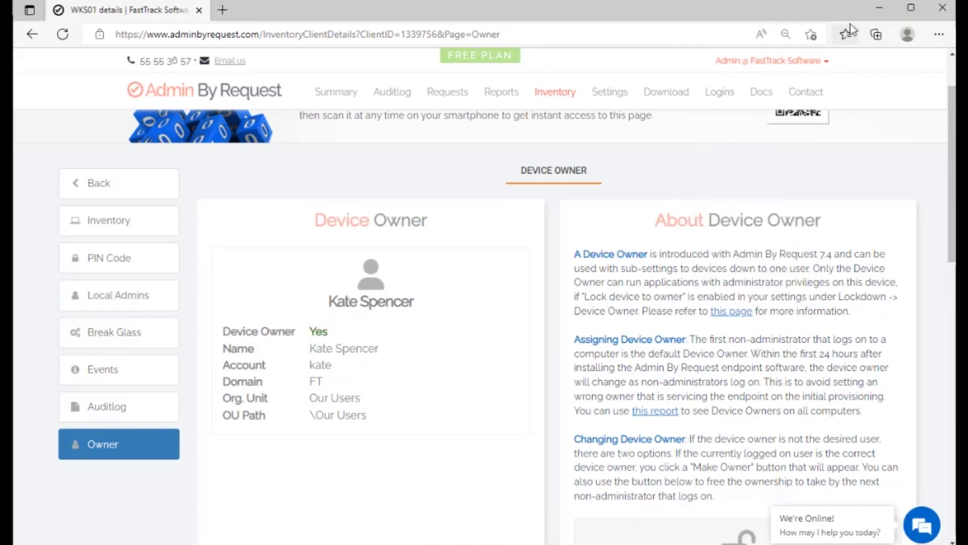
left_click(878, 8)
- Run rufus-3.20p again with administrator rights, now succeeding as device owner
double_click(189, 244)
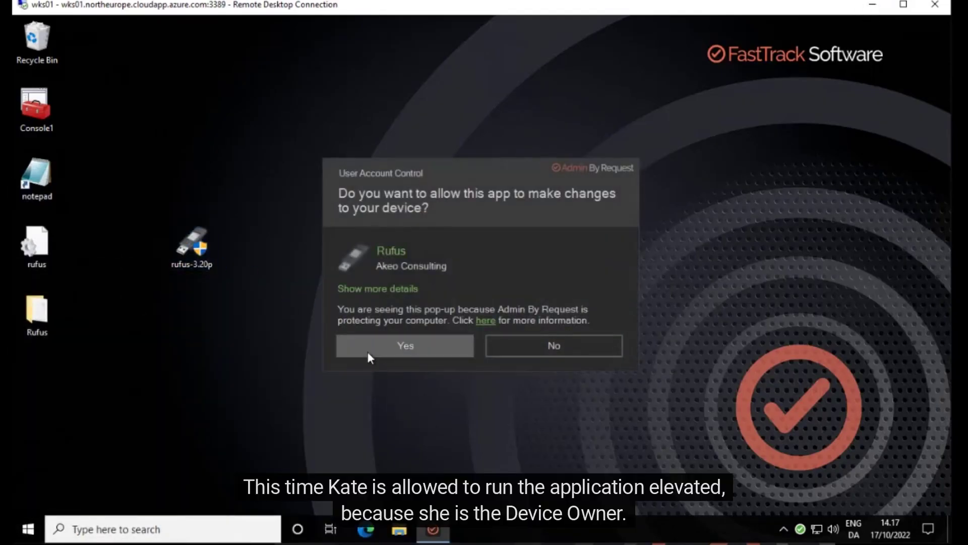
left_click(367, 352)
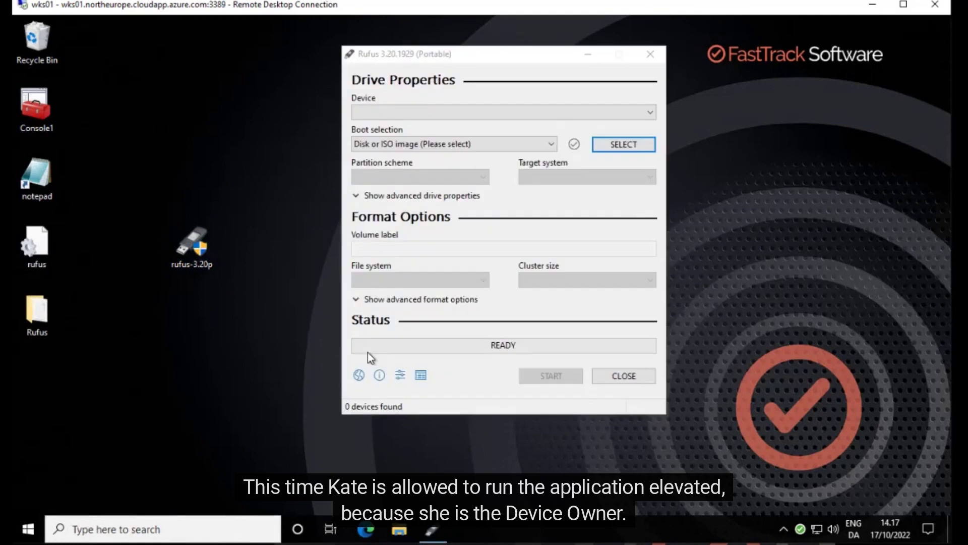